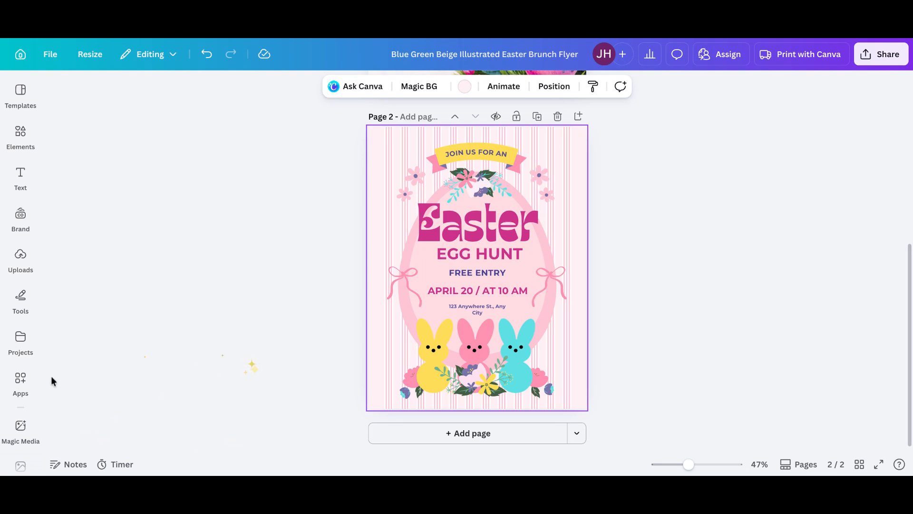
Open the Shade app and recolor the page's background stripes Turquoise blue #5ce1e6.
click(20, 379)
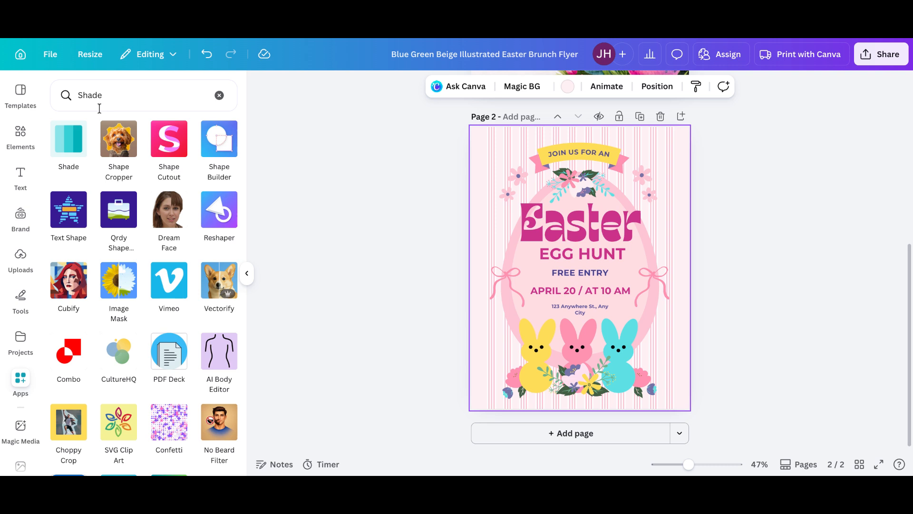
click(77, 144)
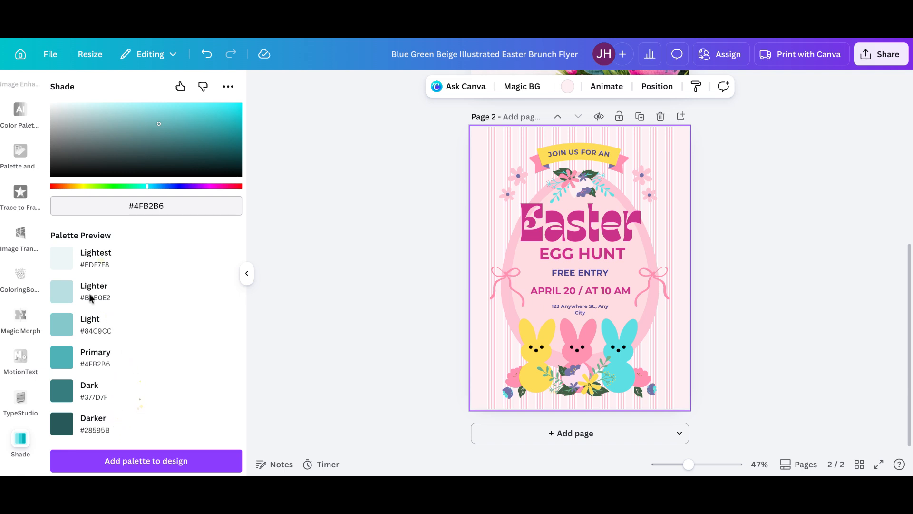
click(568, 87)
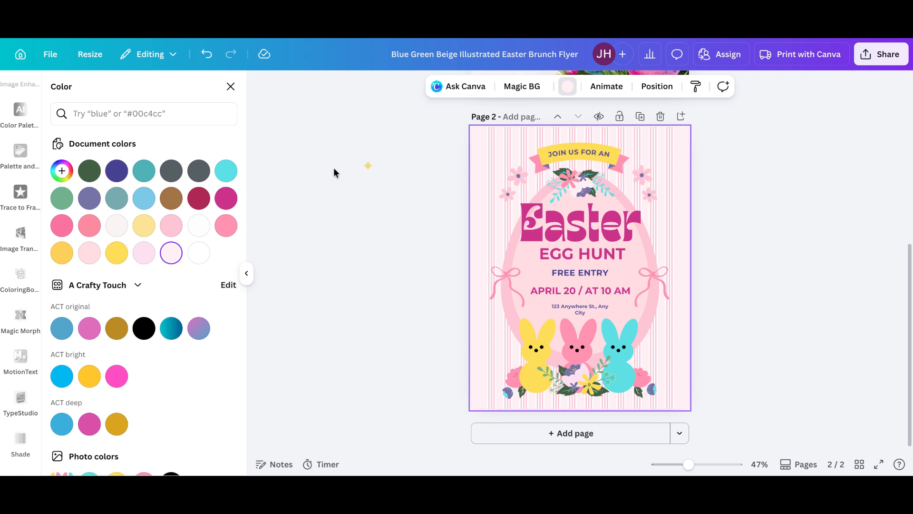
click(227, 174)
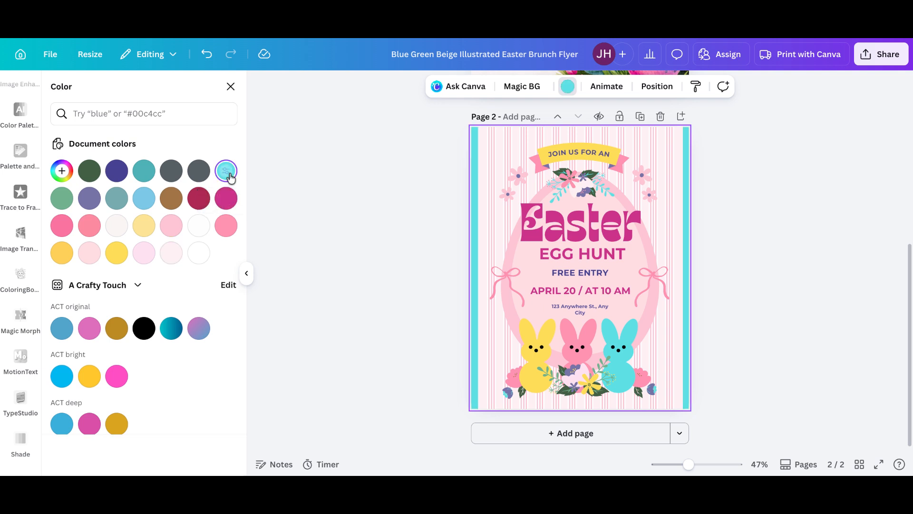
Copy the turquoise hex code and generate a Shade palette from #5ce1e6.
click(61, 172)
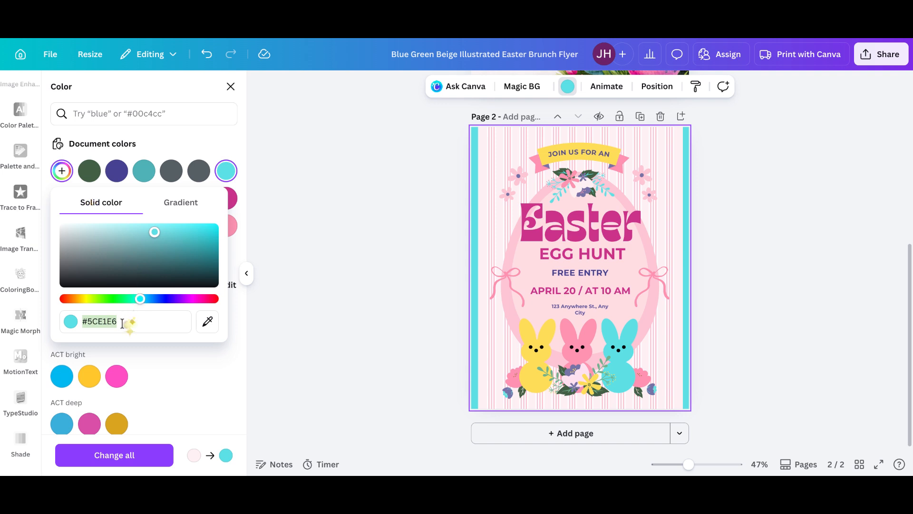
click(231, 86)
click(231, 86)
drag(176, 204, 125, 205)
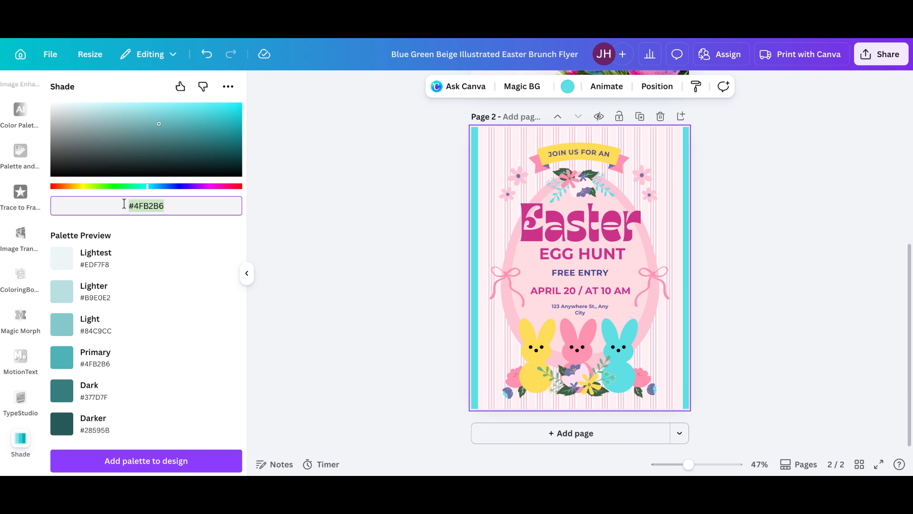
text(#5ce1e6)
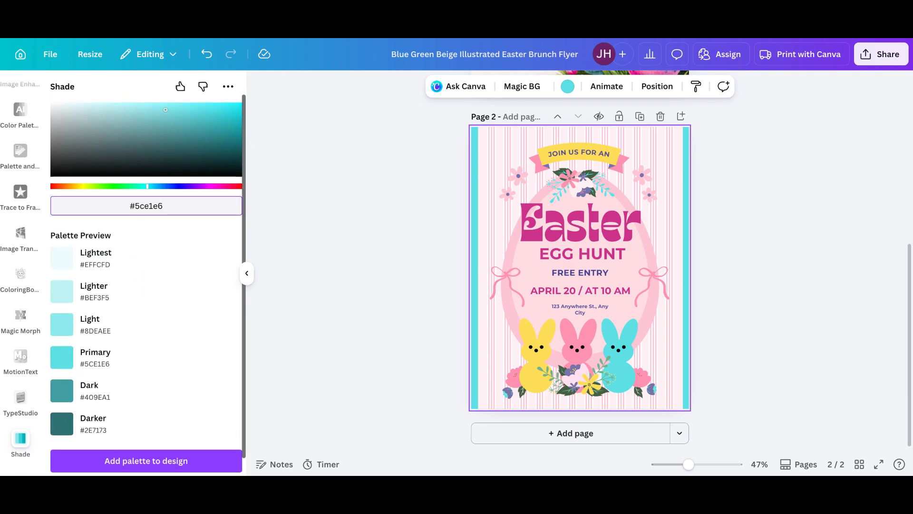
Recolor the background stripes Blue #464292 and copy its hex code.
click(569, 90)
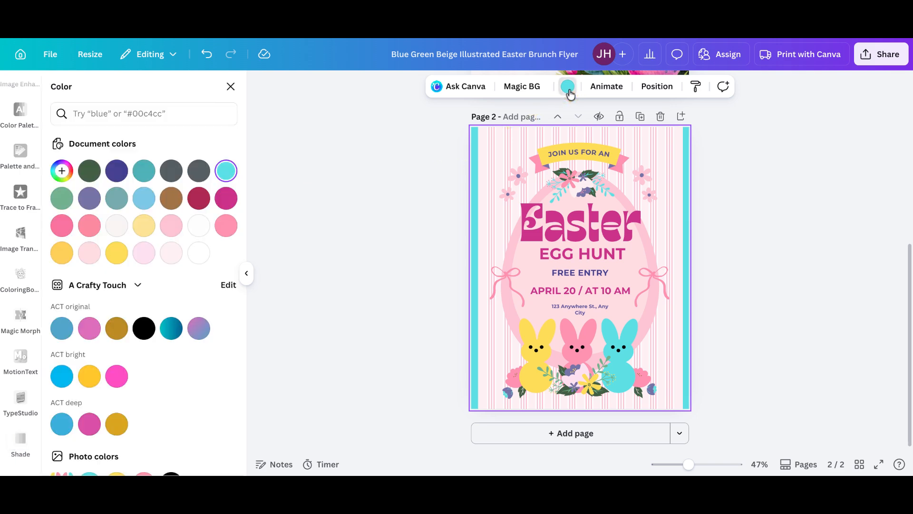
click(121, 174)
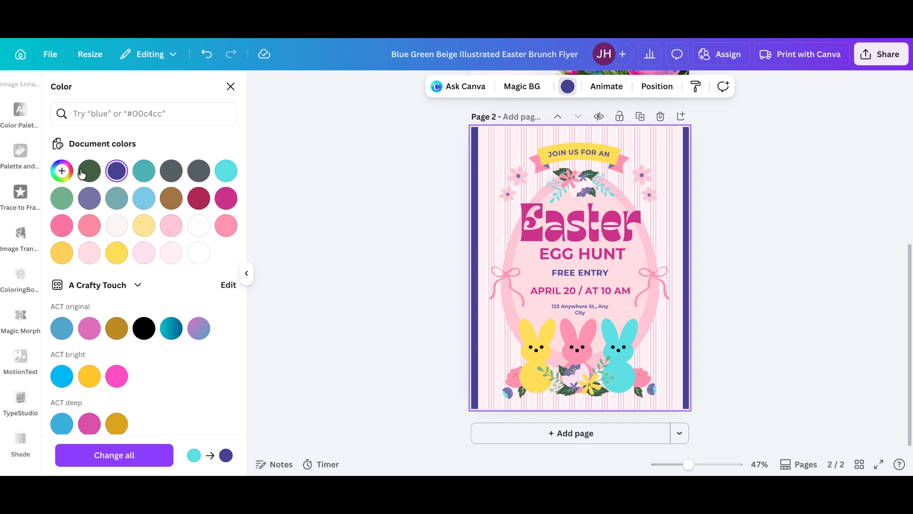
click(62, 172)
key(ctrl+c)
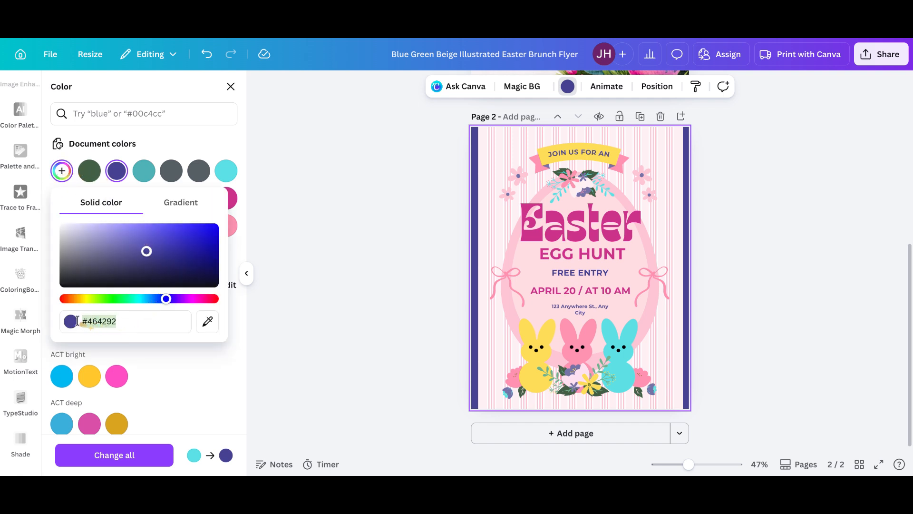
click(230, 86)
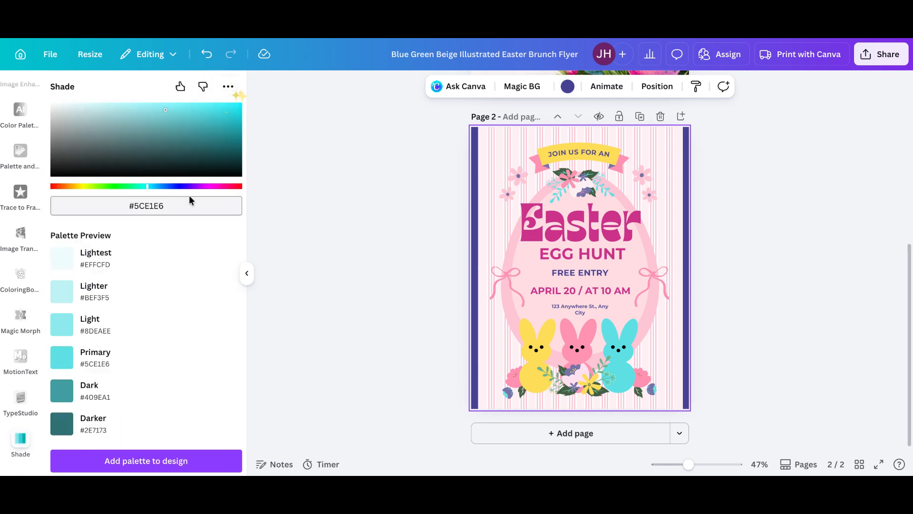
Generate a Shade palette from #464292 and add the palette to the design.
click(105, 205)
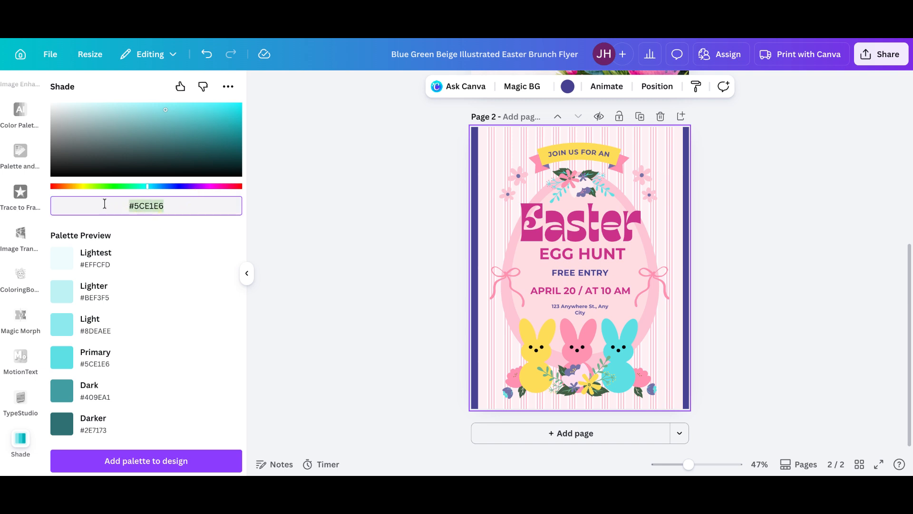
key(ctrl+v)
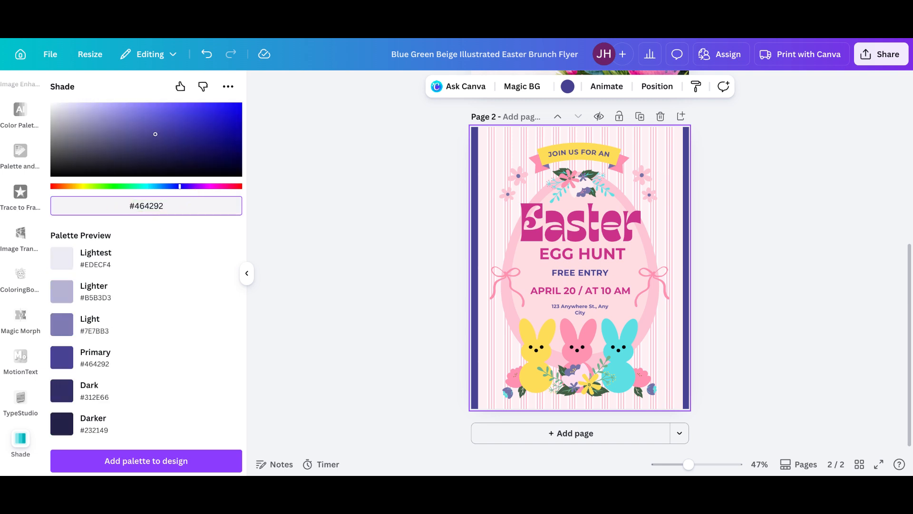
click(113, 461)
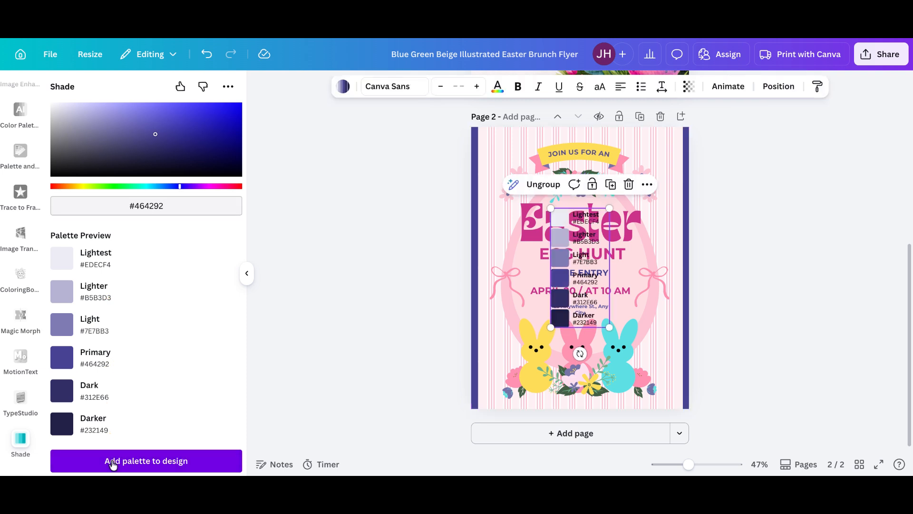
Move the palette swatch group to the page's upper-left corner and collapse the side panel.
drag(570, 279, 507, 195)
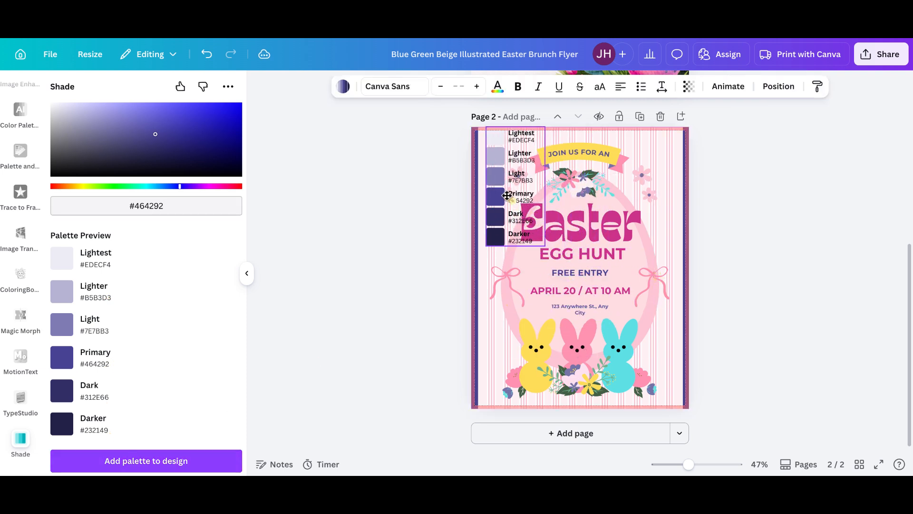
click(246, 273)
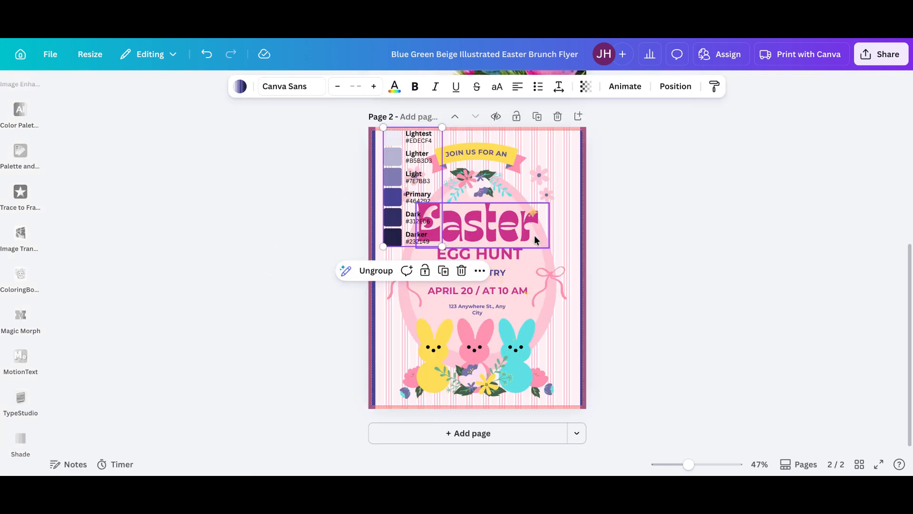
Recolor the inner egg shape behind the text Blue #464292.
click(544, 254)
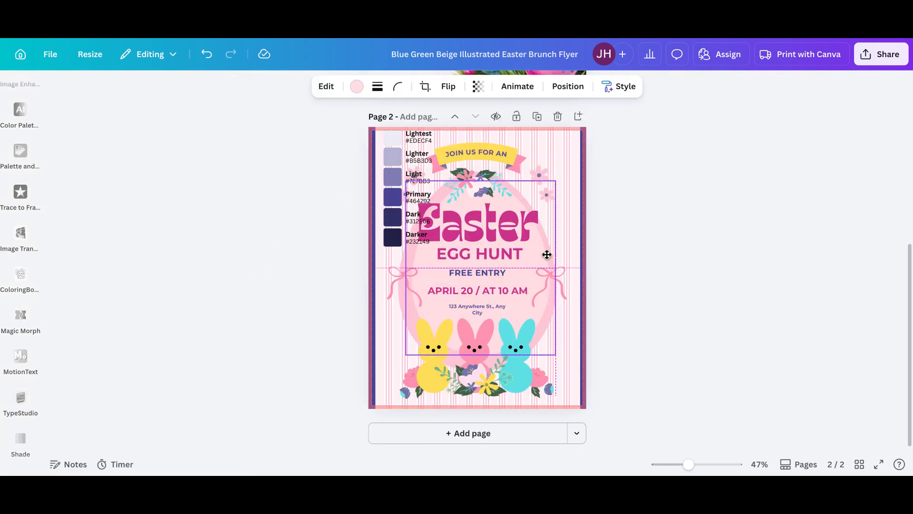
click(356, 87)
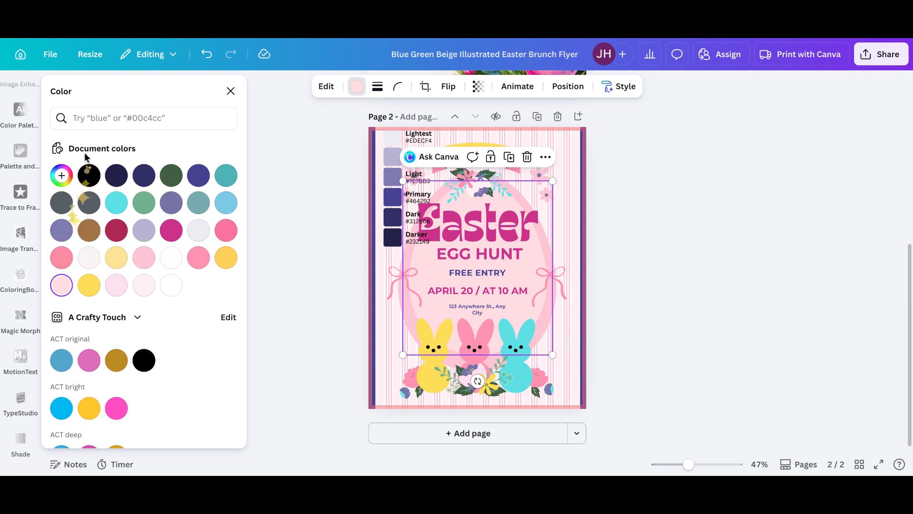
scroll(107, 243, down, 4)
scroll(107, 246, up, 4)
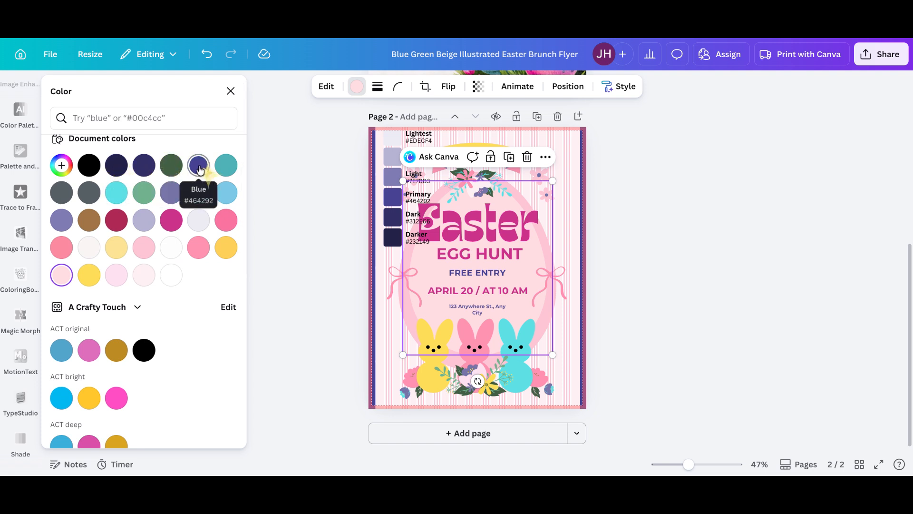
click(201, 171)
click(199, 167)
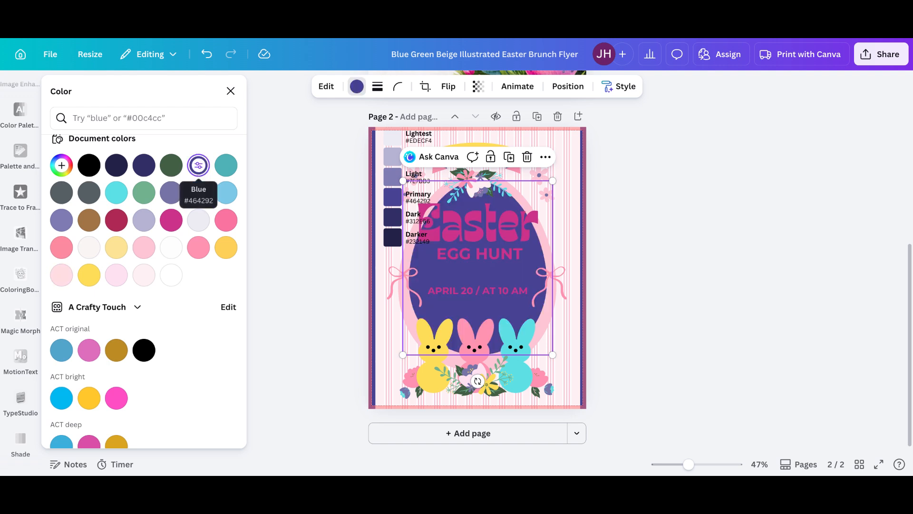
Select the pink outer egg shape through the layers list and recolor it light purple.
click(570, 87)
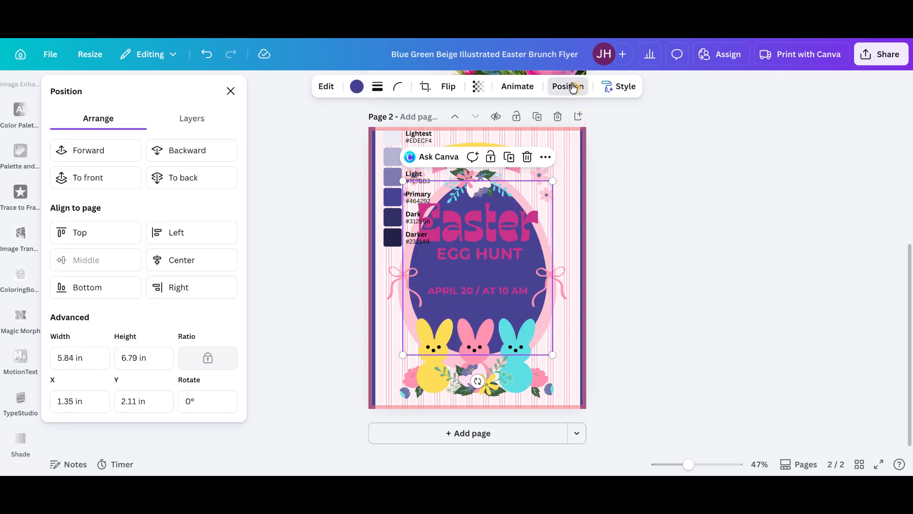
click(203, 122)
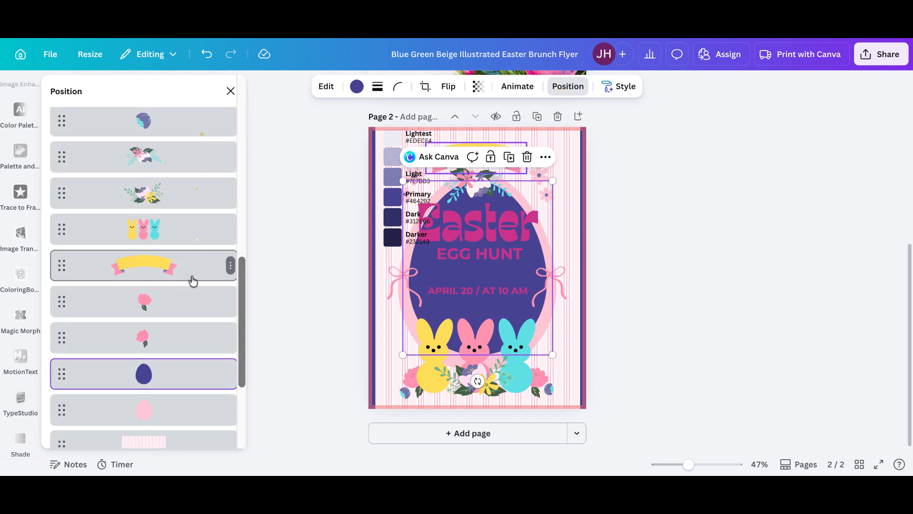
click(192, 412)
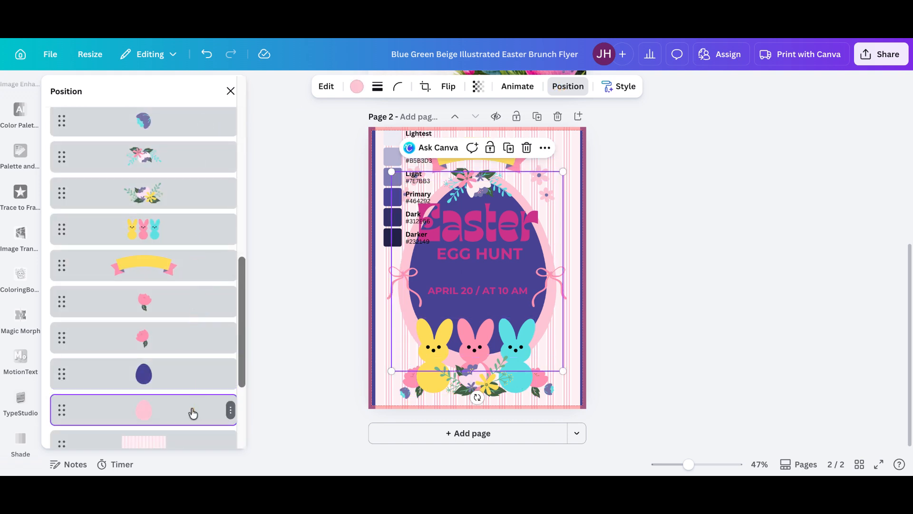
click(357, 87)
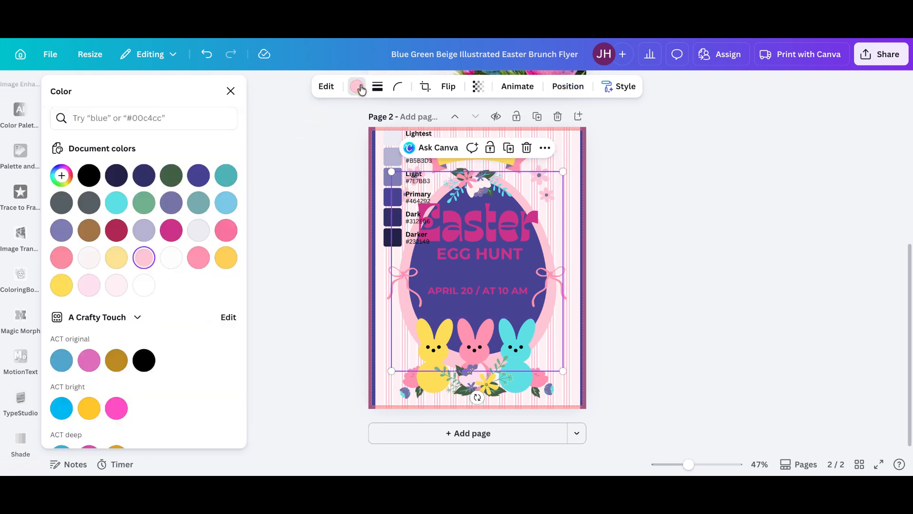
click(61, 230)
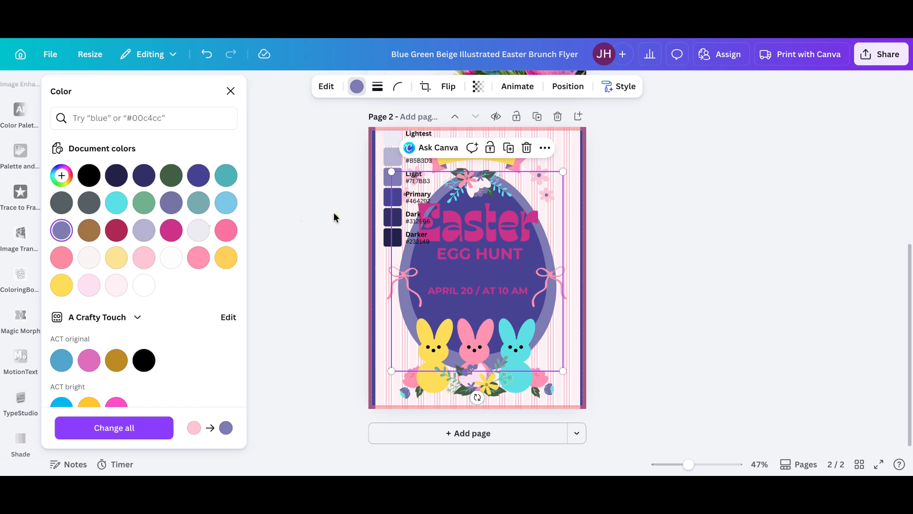
Set the "Easter" heading's text color to Pastel gray blue #b5b3d3.
click(469, 232)
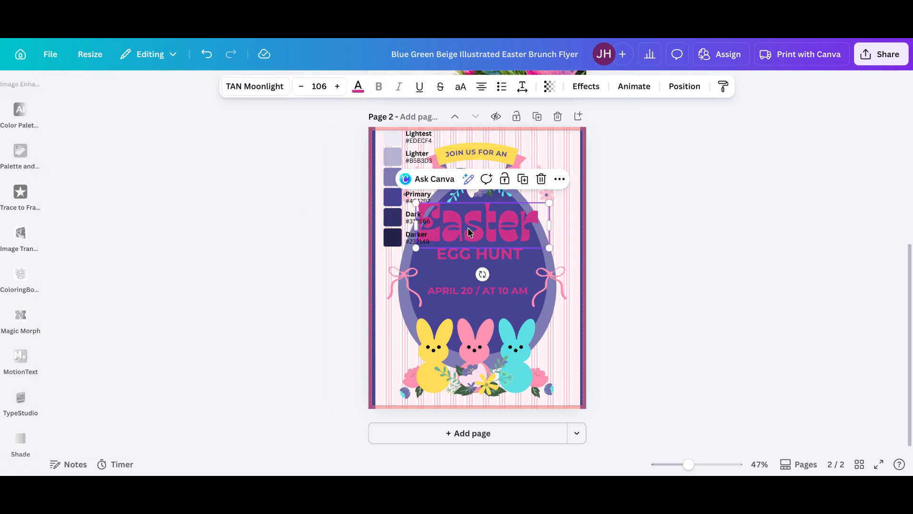
click(358, 87)
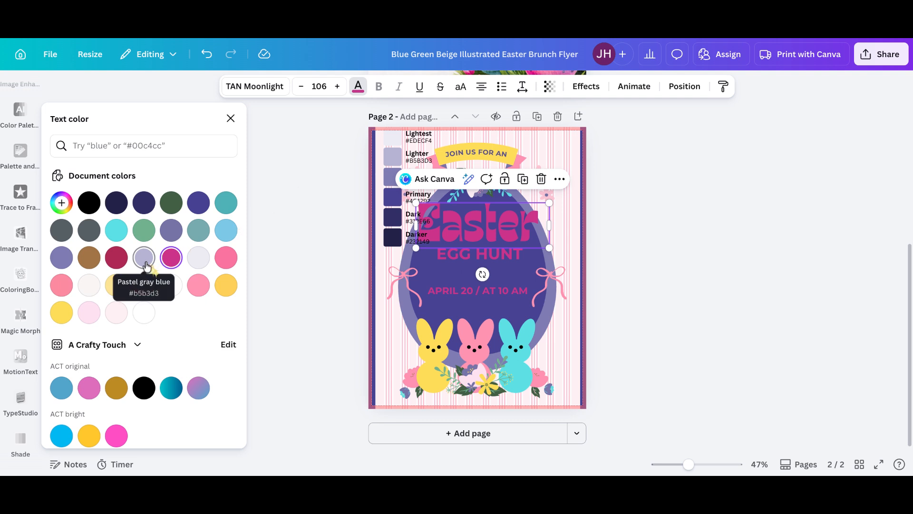
click(146, 265)
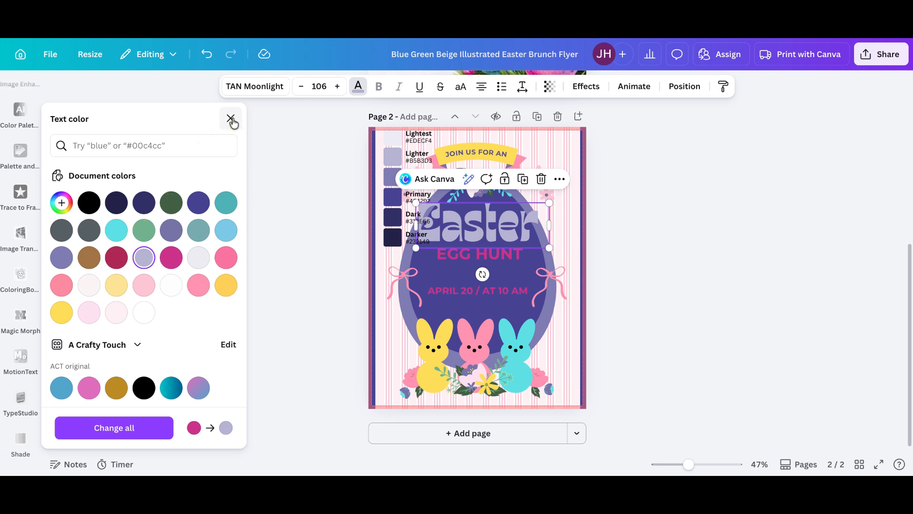
click(231, 119)
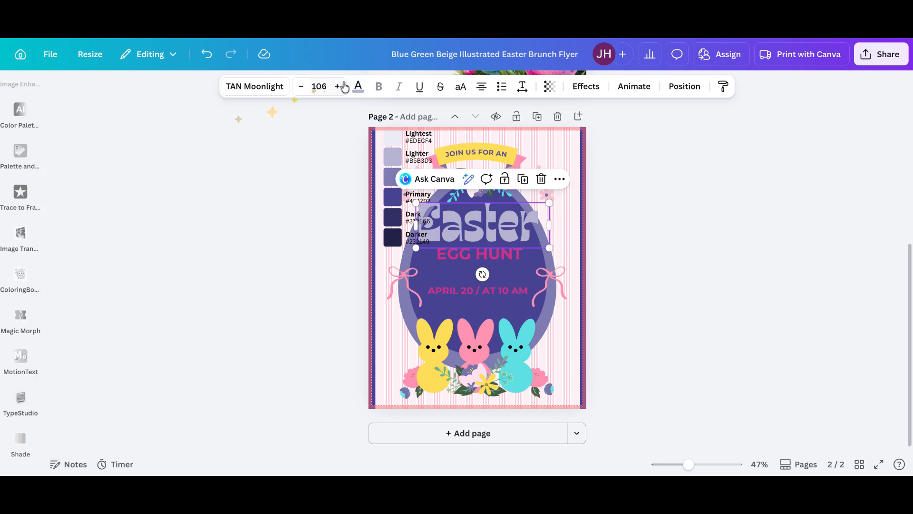
Set the "Easter" heading's text color to Pastel yellow #fce495.
click(359, 88)
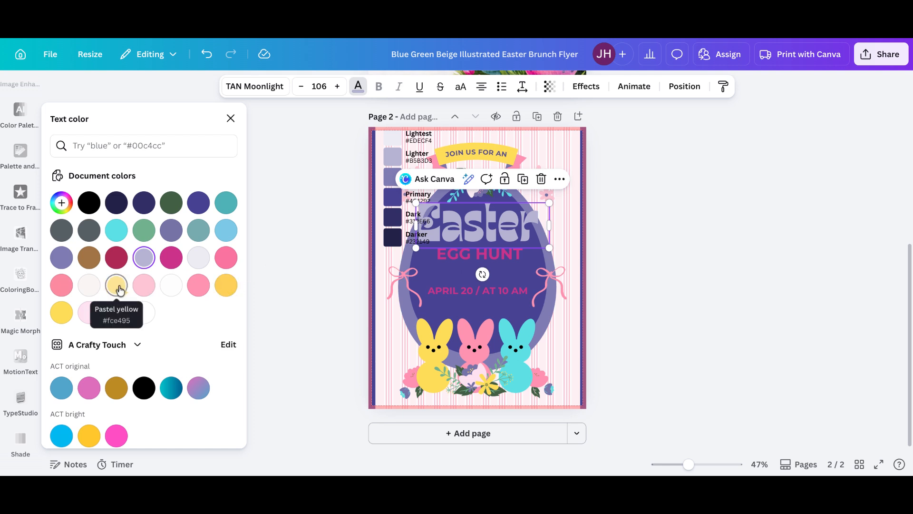
click(118, 287)
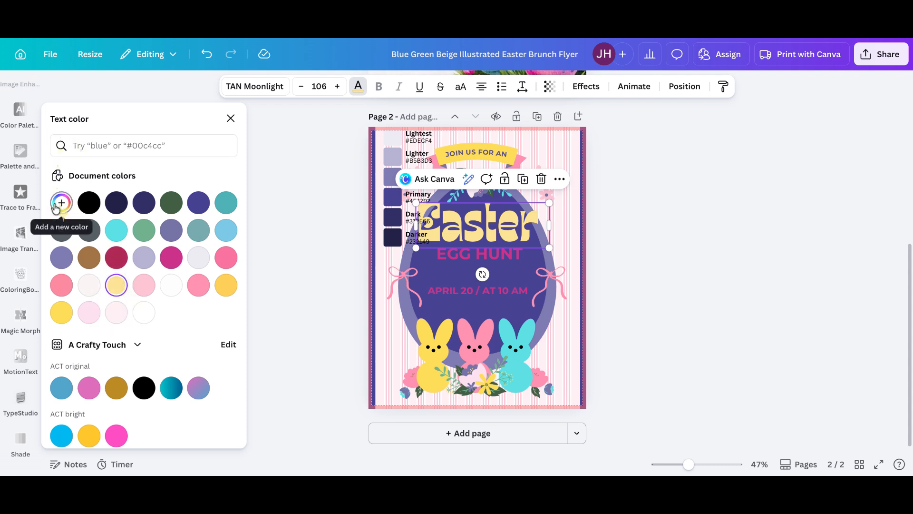
click(61, 202)
click(104, 355)
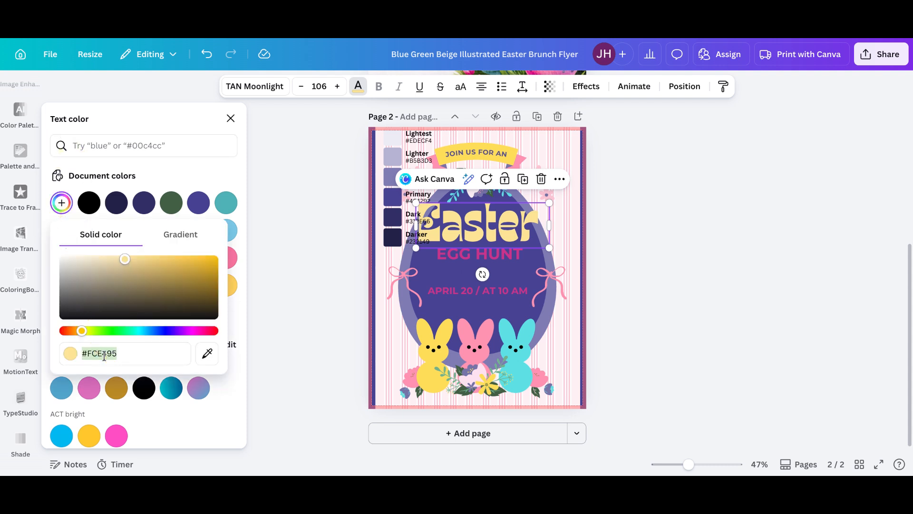
click(231, 118)
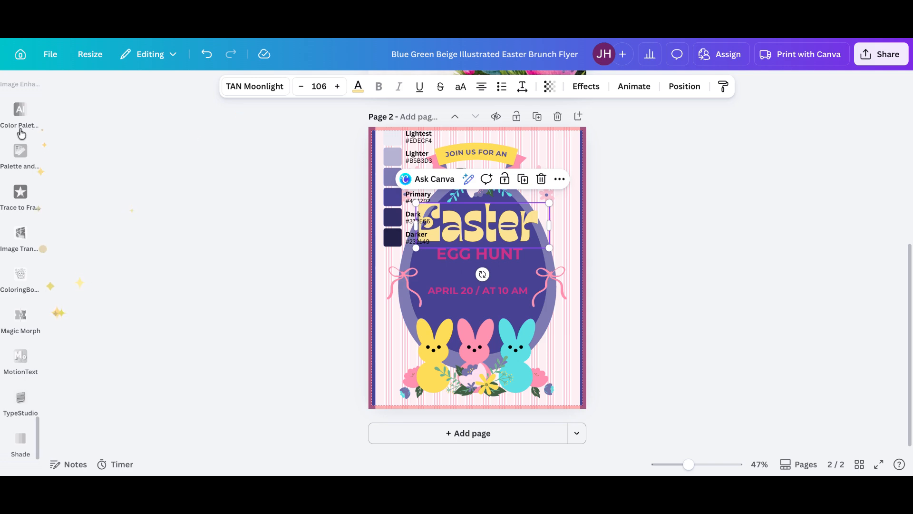
Reopen the Shade app panel.
click(20, 134)
click(20, 378)
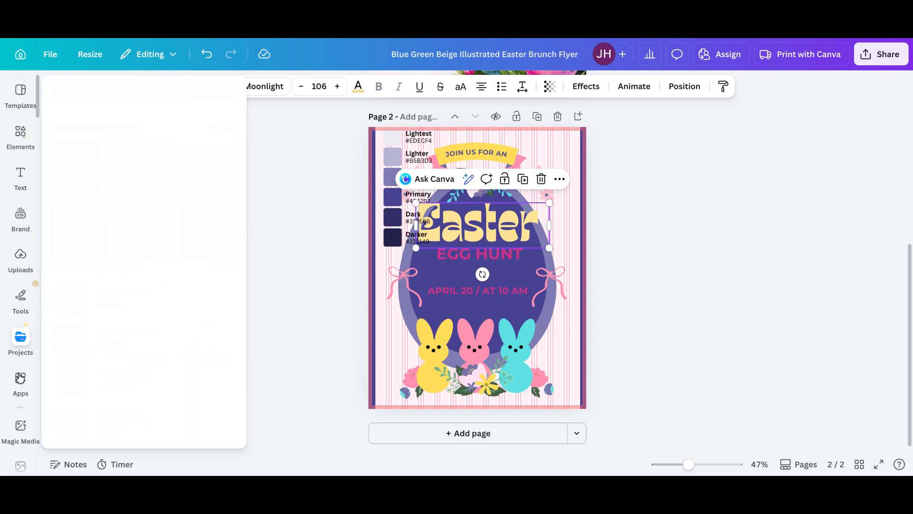
click(73, 150)
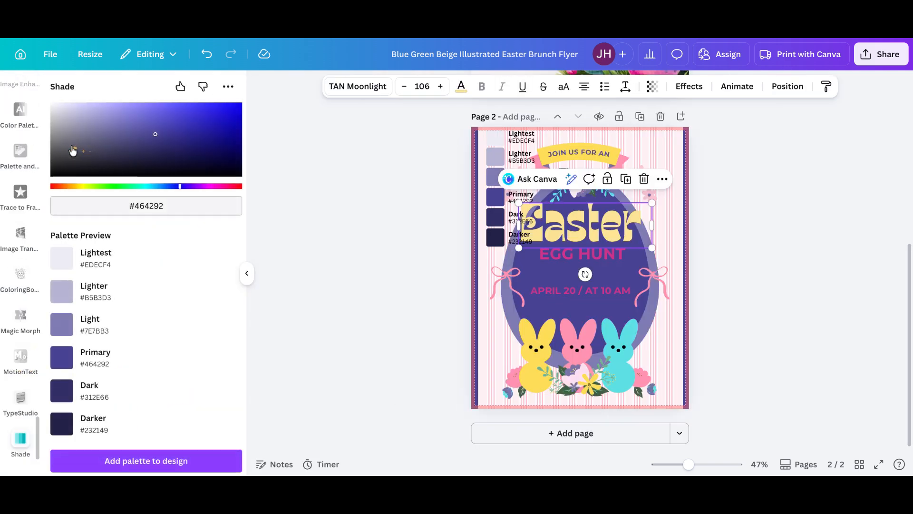
Generate a new Shade palette by pasting #fce495 as the base color, then adjust it to #FBD76C.
click(112, 204)
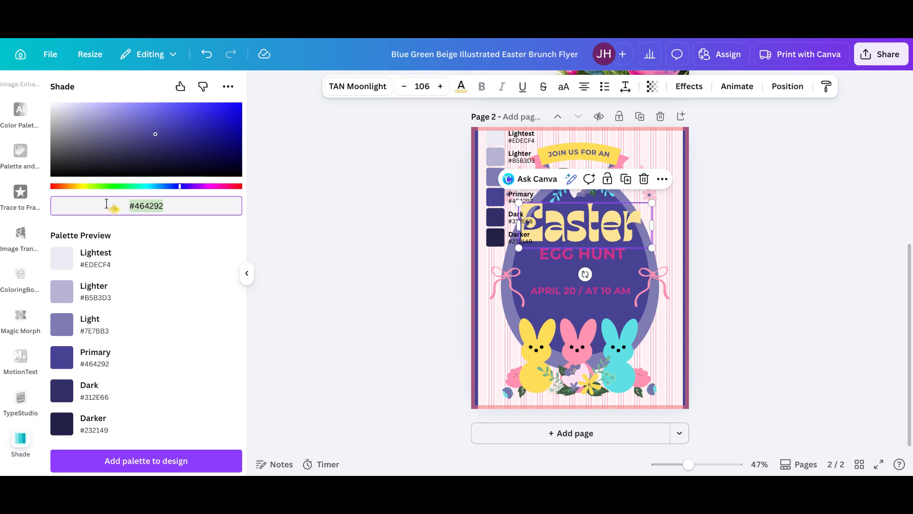
text(#fce495)
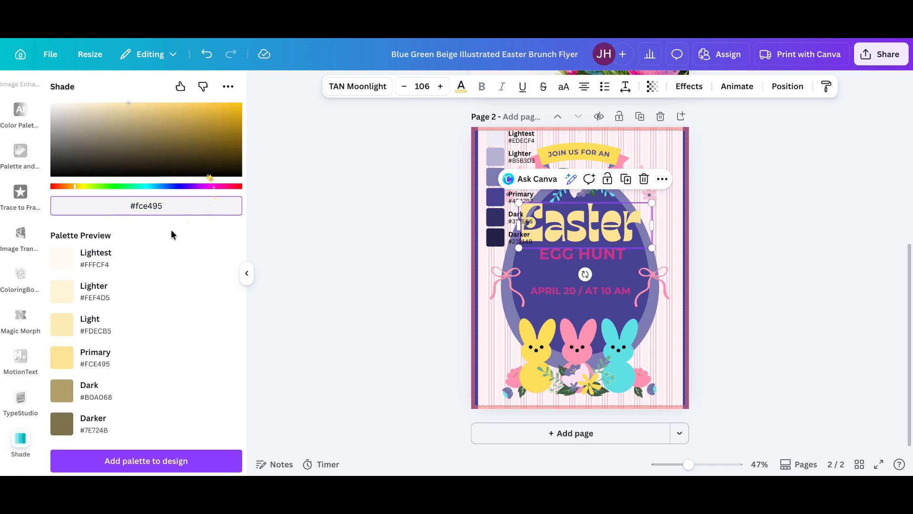
drag(127, 104, 159, 103)
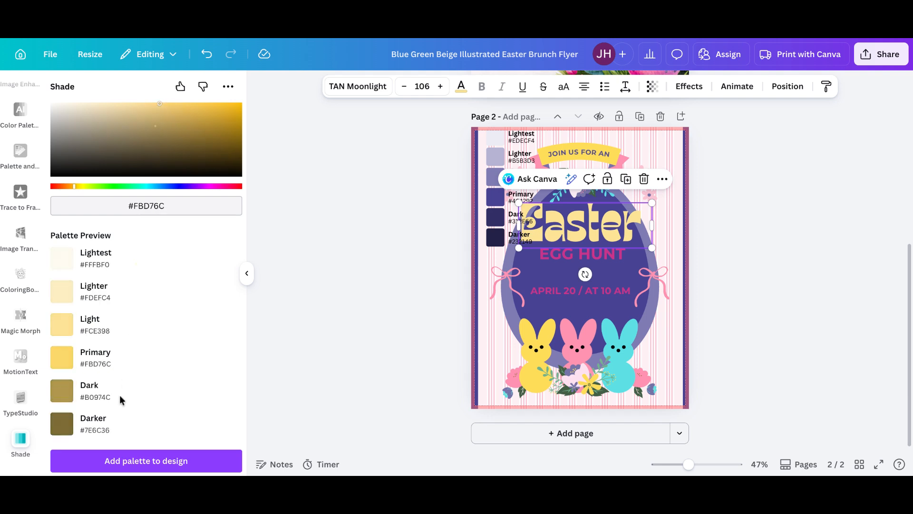
Add the yellow palette to the design and move it to the flyer's upper right edge.
click(128, 460)
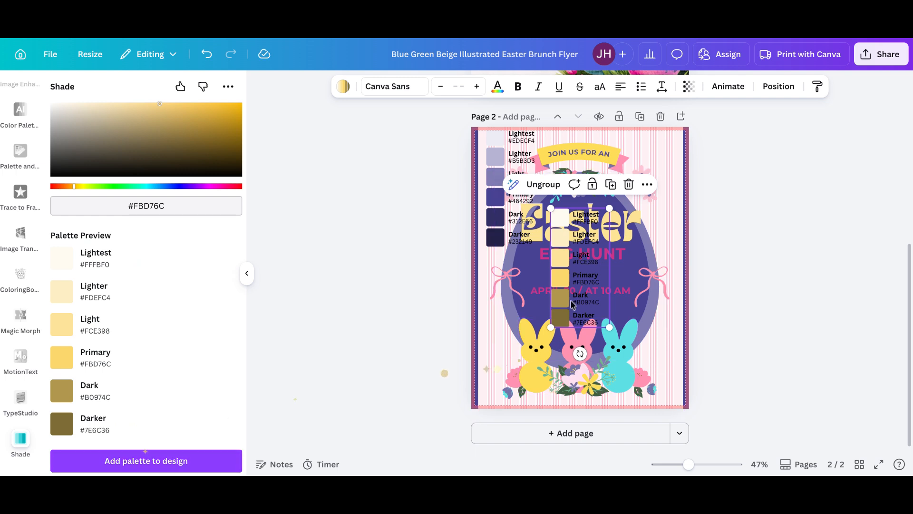
drag(566, 281, 667, 216)
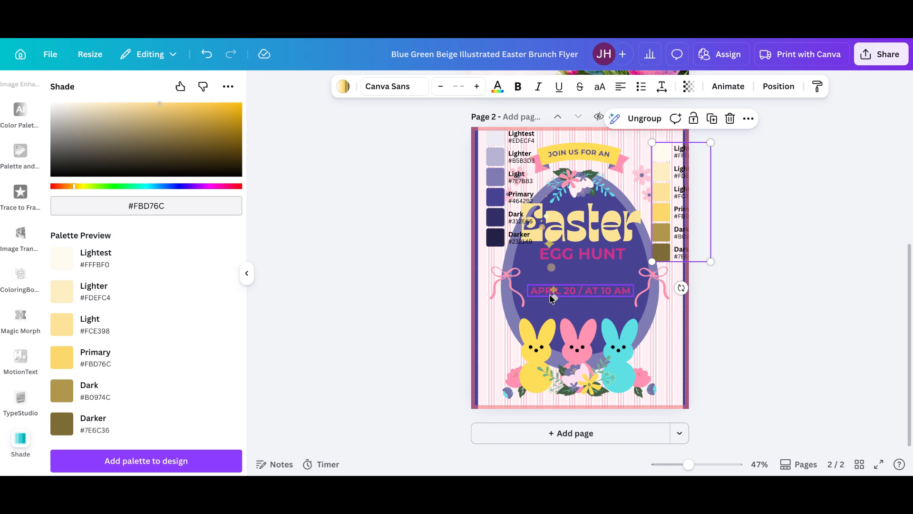
Select the left pink bow and recolor it Yellow #ffde59.
click(502, 288)
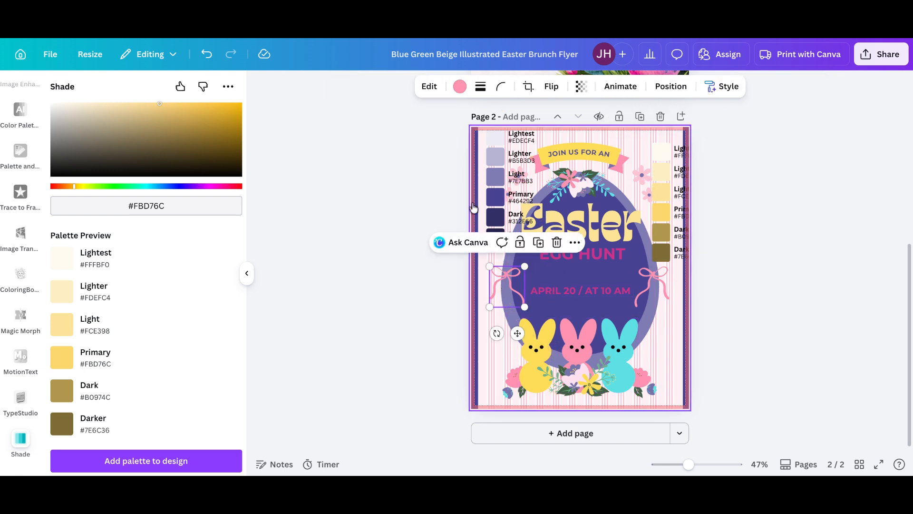
click(459, 87)
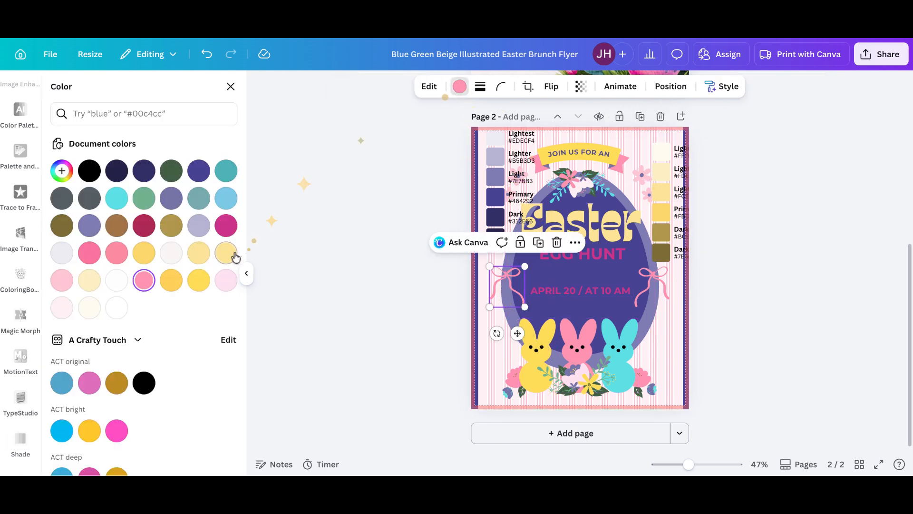
click(198, 281)
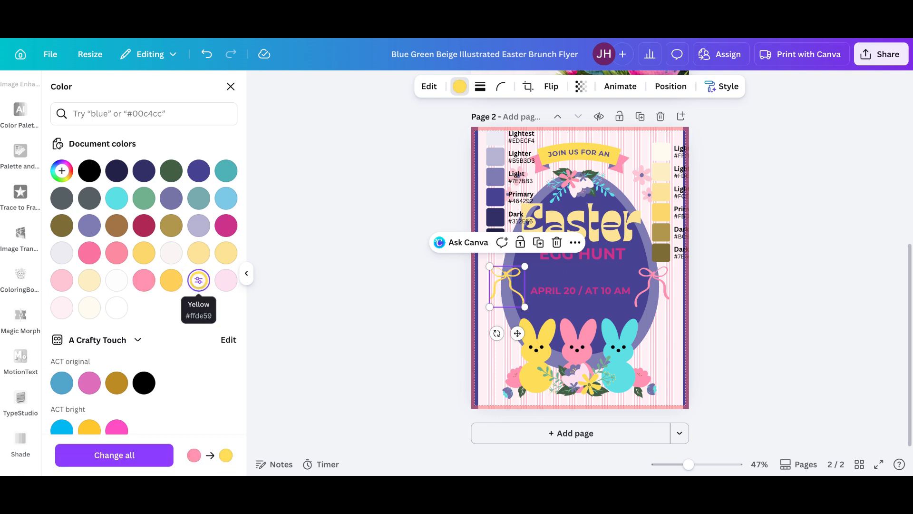